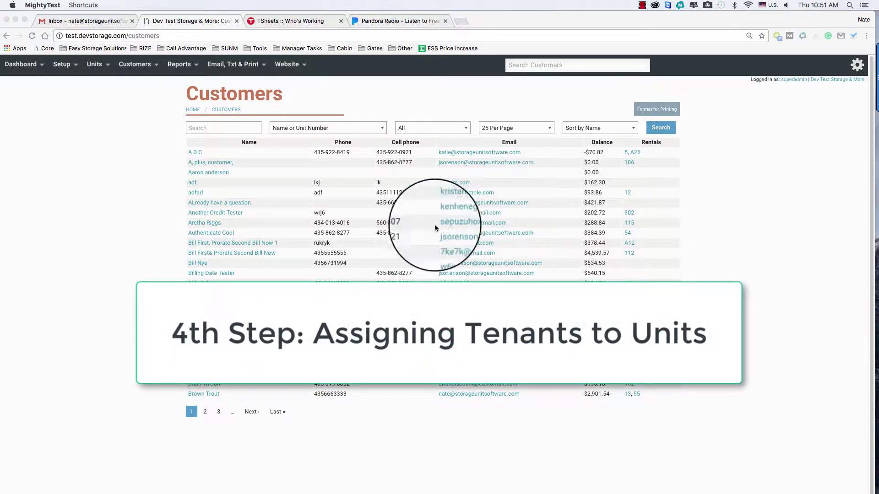
Start a unit rental for the third listed customer, with unit type climate controlled (5.0x5.0x8.0) and unit 1.
{"action": "left_click", "coordinate": [210, 173]}
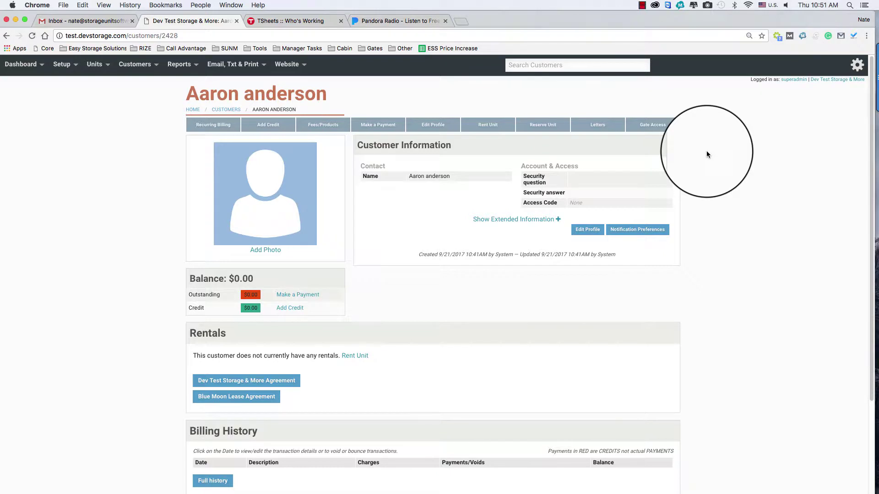
{"action": "left_click", "coordinate": [487, 127]}
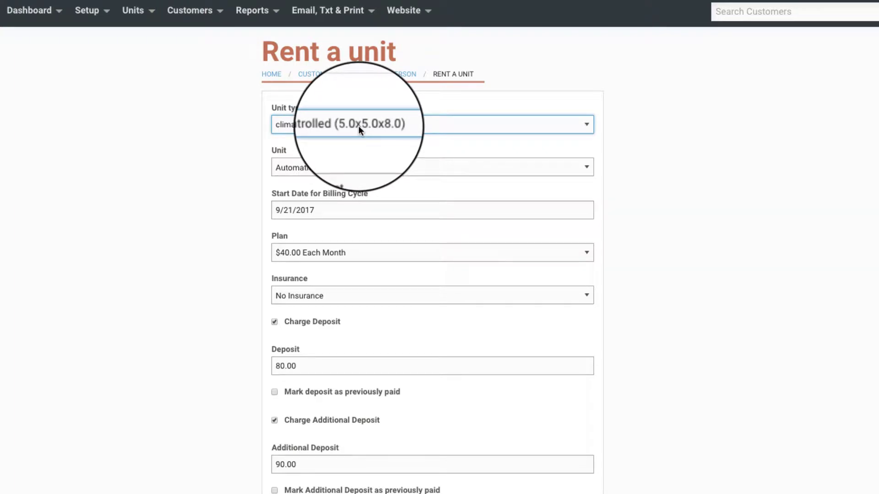
{"action": "left_click", "coordinate": [339, 122]}
{"action": "left_click", "coordinate": [339, 122]}
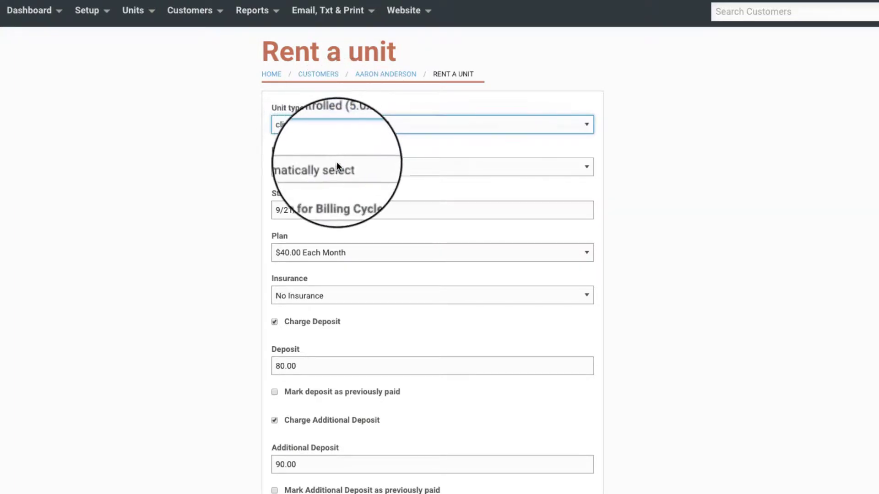
{"action": "left_click", "coordinate": [337, 165]}
{"action": "left_click", "coordinate": [336, 176]}
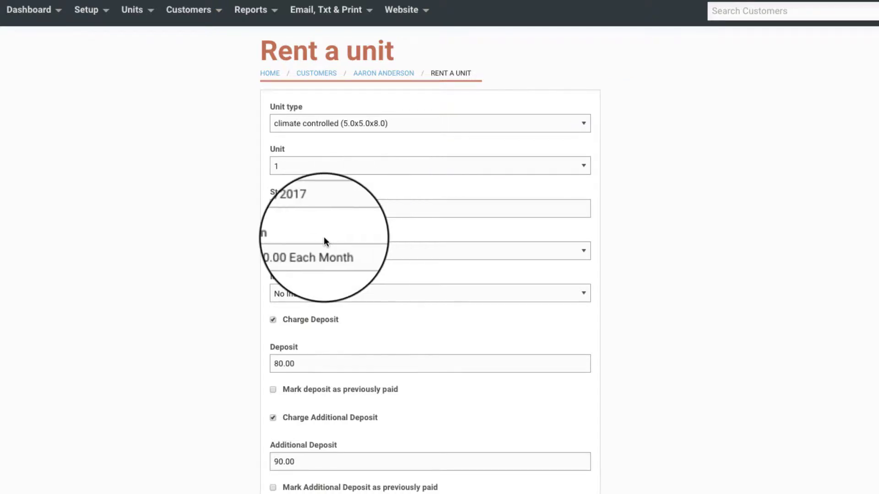
Set the start date for the billing cycle to 10/1/2017.
{"action": "left_click", "coordinate": [329, 208]}
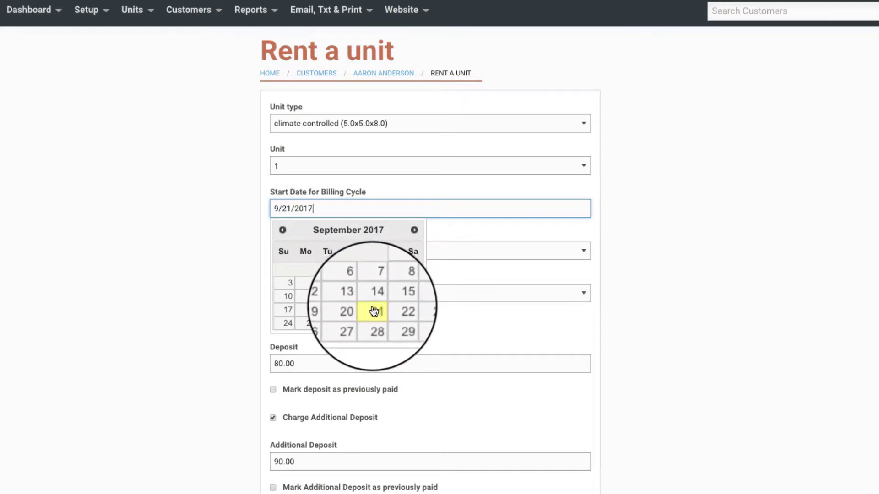
{"action": "left_click", "coordinate": [414, 230]}
{"action": "left_click", "coordinate": [288, 269]}
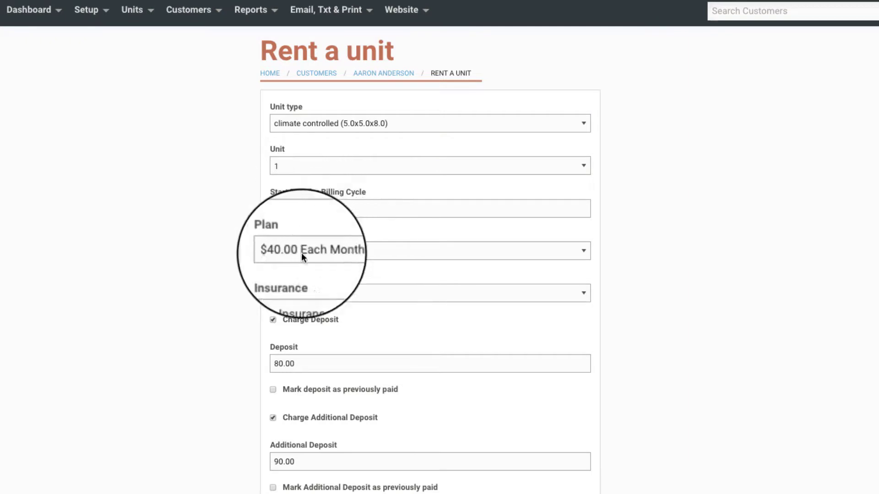
Change the billing cycle's start date back to 9/21/2017.
{"action": "scroll", "coordinate": [353, 492], "scroll_direction": "down", "scroll_amount": 1}
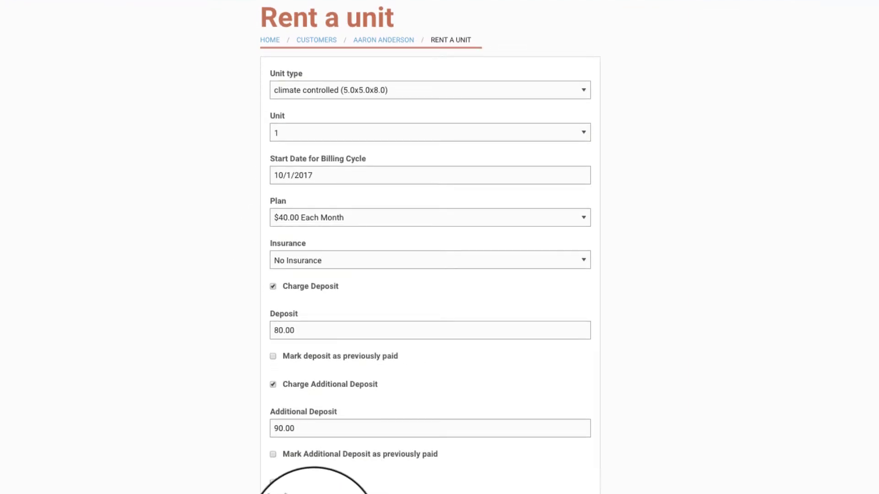
{"action": "scroll", "coordinate": [316, 490], "scroll_direction": "up", "scroll_amount": 1}
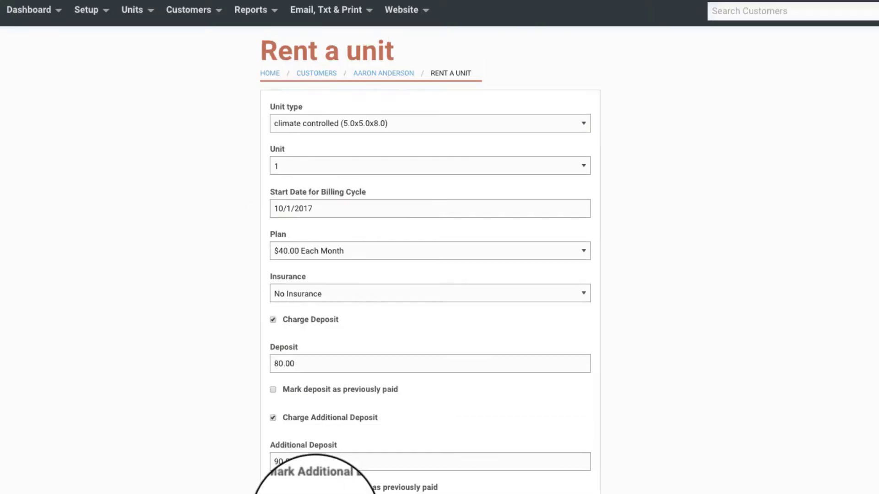
{"action": "left_click", "coordinate": [330, 210]}
{"action": "left_click", "coordinate": [283, 230]}
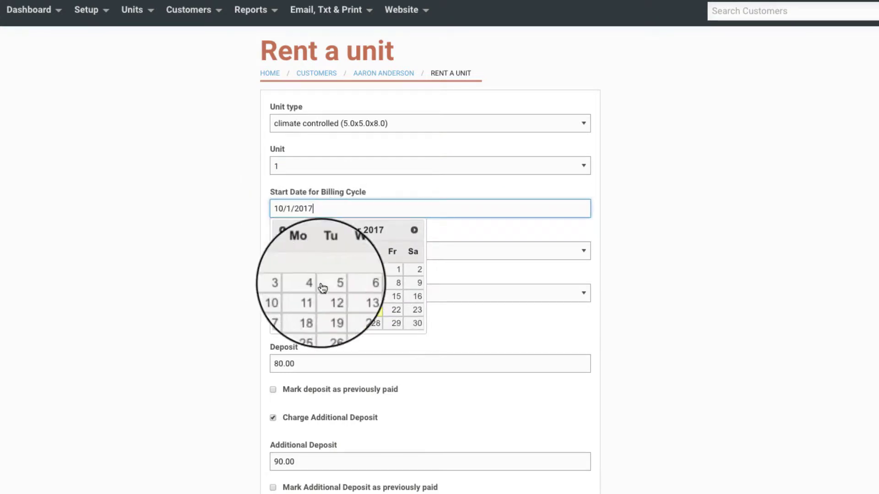
{"action": "left_click", "coordinate": [375, 311]}
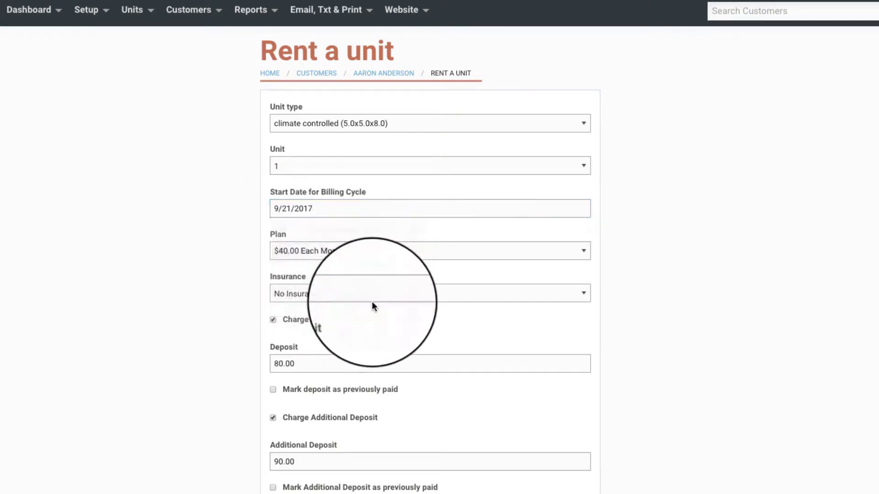
Set the billing cycle's start date to the first day of the next month, 10/1/2017.
{"action": "left_click", "coordinate": [316, 209]}
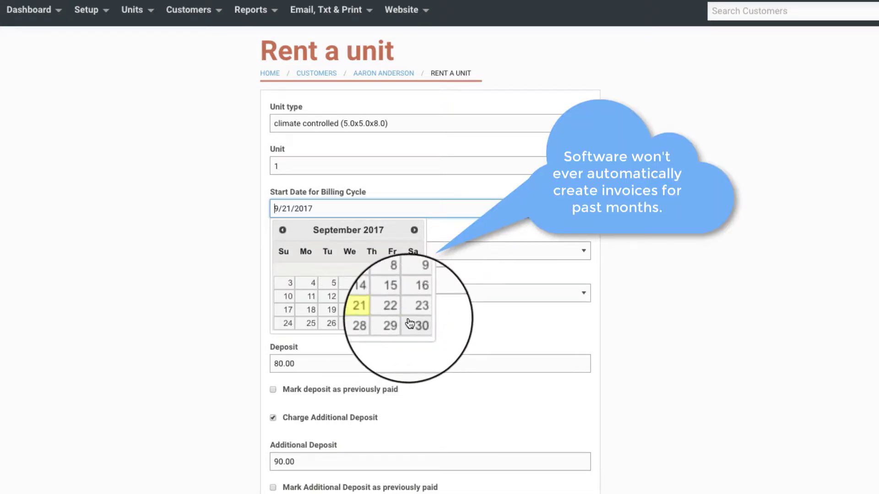
{"action": "left_click", "coordinate": [414, 230]}
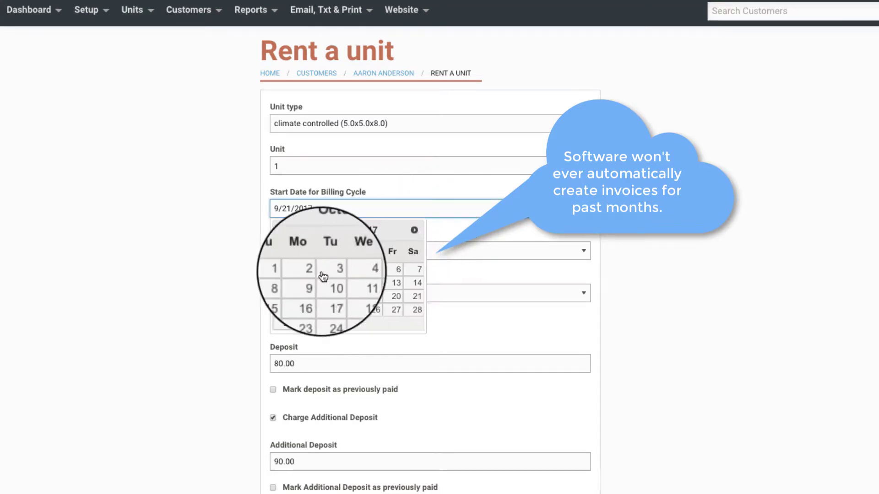
{"action": "left_click", "coordinate": [293, 274]}
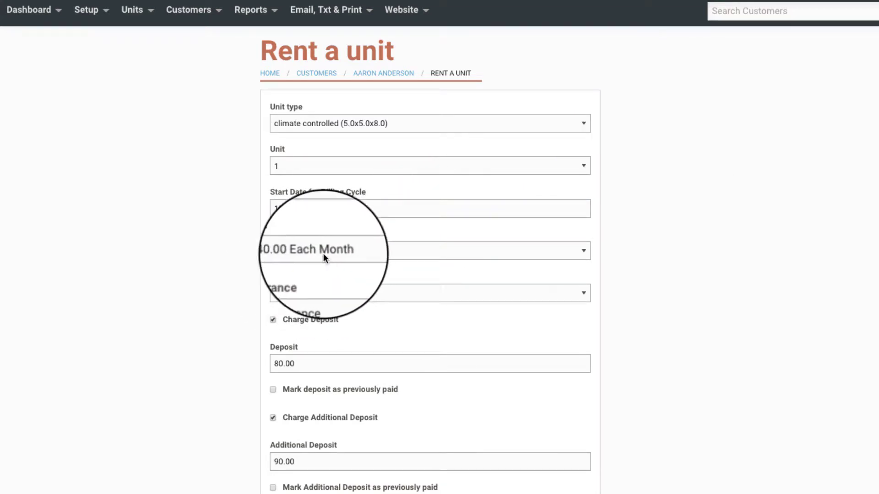
Choose the $40.00 Each Month plan and No Insurance for the rental.
{"action": "left_click", "coordinate": [324, 253]}
{"action": "left_click", "coordinate": [323, 252]}
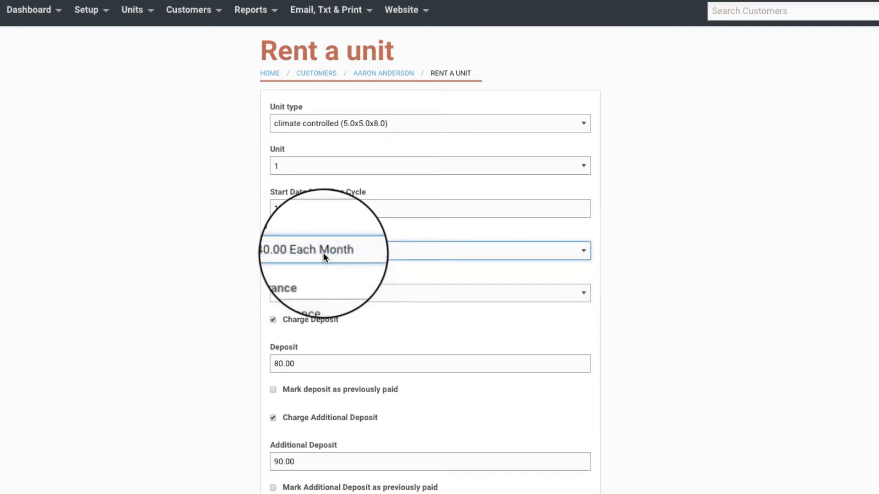
{"action": "left_click", "coordinate": [331, 294]}
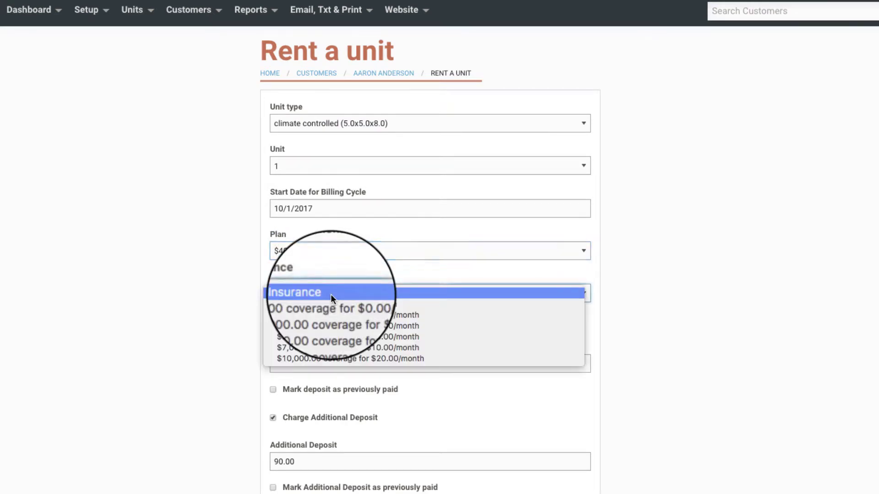
{"action": "left_click", "coordinate": [331, 293]}
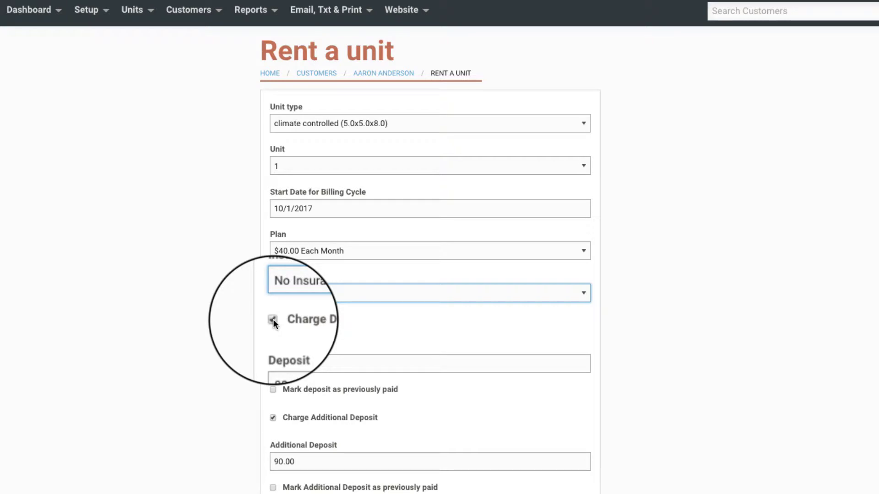
Turn off both the deposit charge and the additional deposit charge for the rental.
{"action": "left_click", "coordinate": [273, 320]}
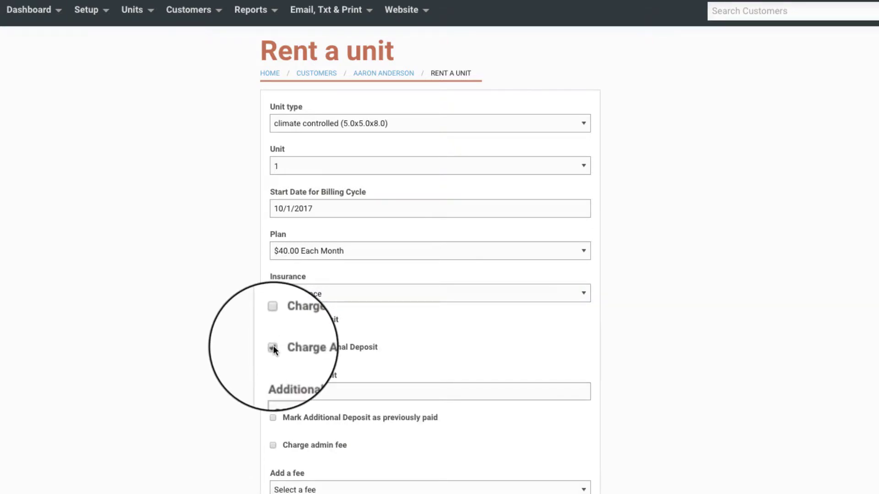
{"action": "left_click", "coordinate": [273, 347]}
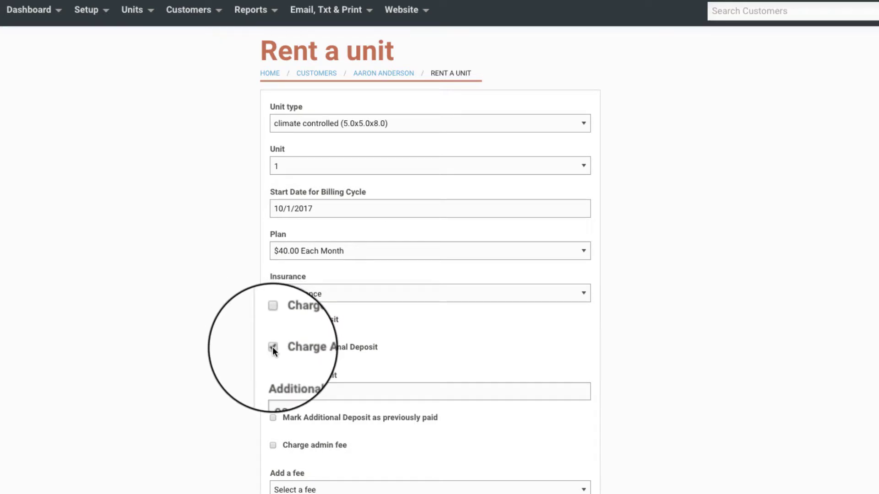
{"action": "left_click", "coordinate": [273, 347]}
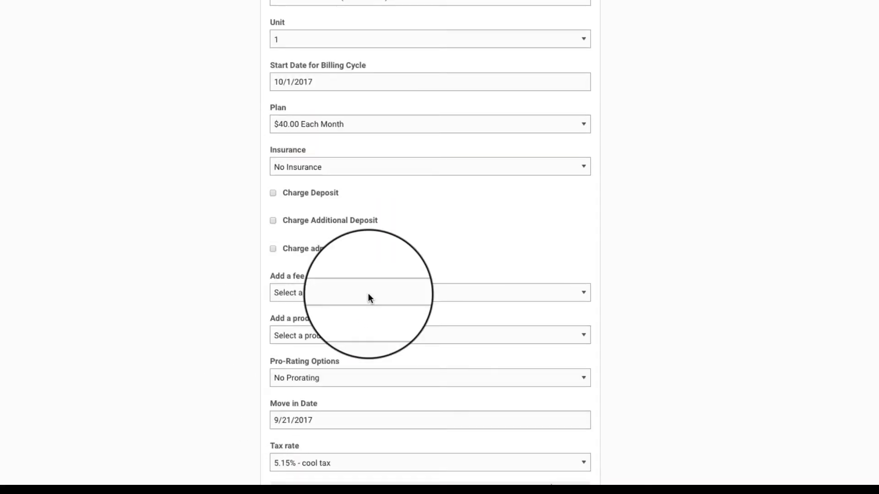
Add a Rent fee of 40 with the description "Rent for 1 month period starting September 1st 2017".
{"action": "left_click", "coordinate": [328, 292]}
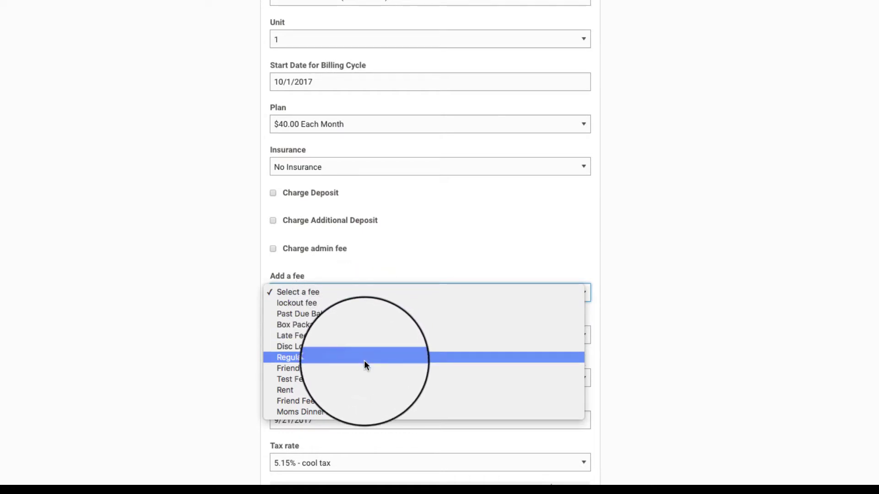
{"action": "left_click", "coordinate": [365, 390]}
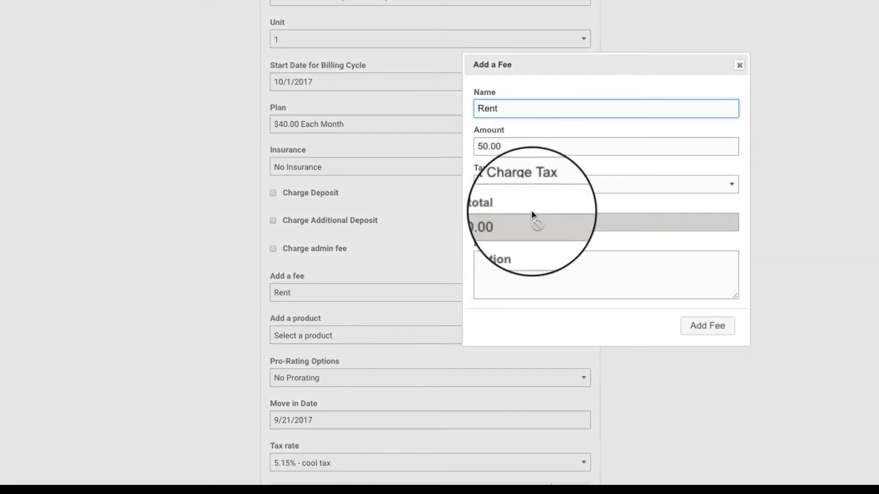
{"action": "left_click_drag", "start_coordinate": [513, 147], "coordinate": [468, 143]}
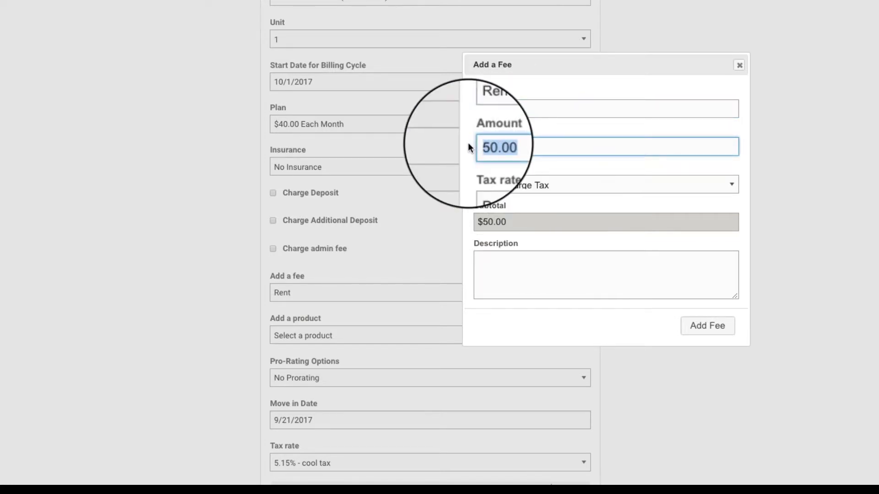
{"action": "type", "text": "40"}
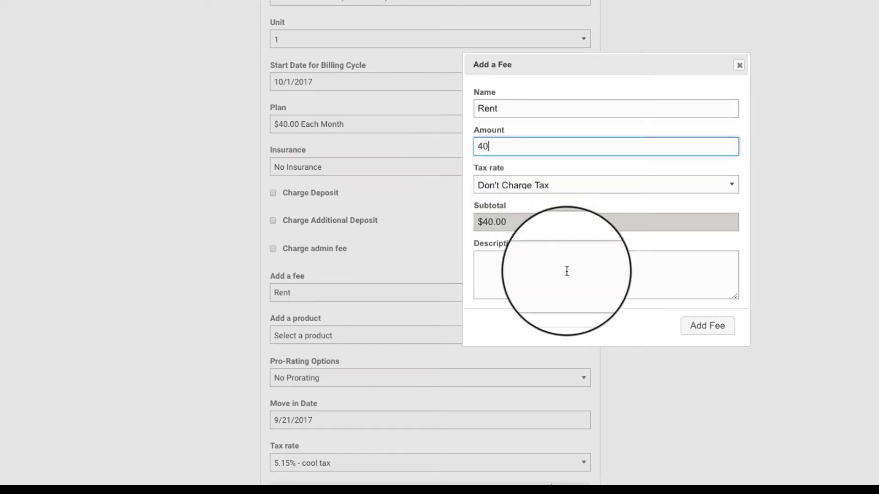
{"action": "left_click", "coordinate": [590, 287]}
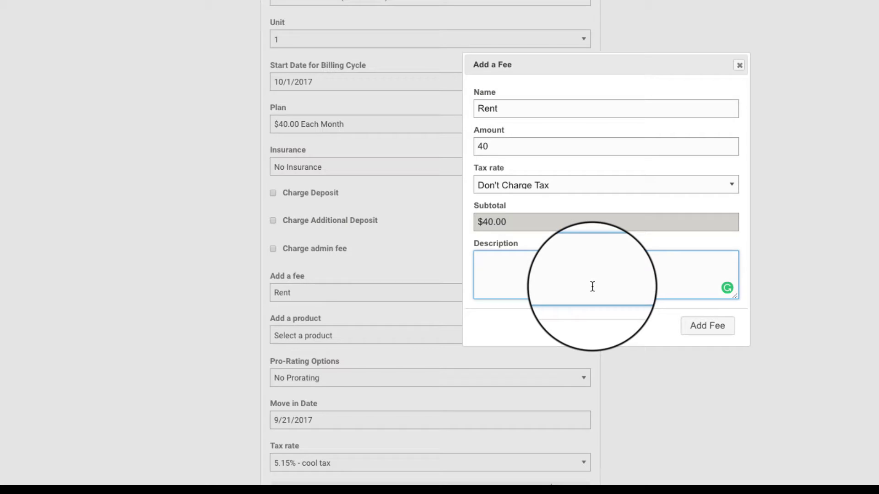
{"action": "type", "text": "Rent for 1"}
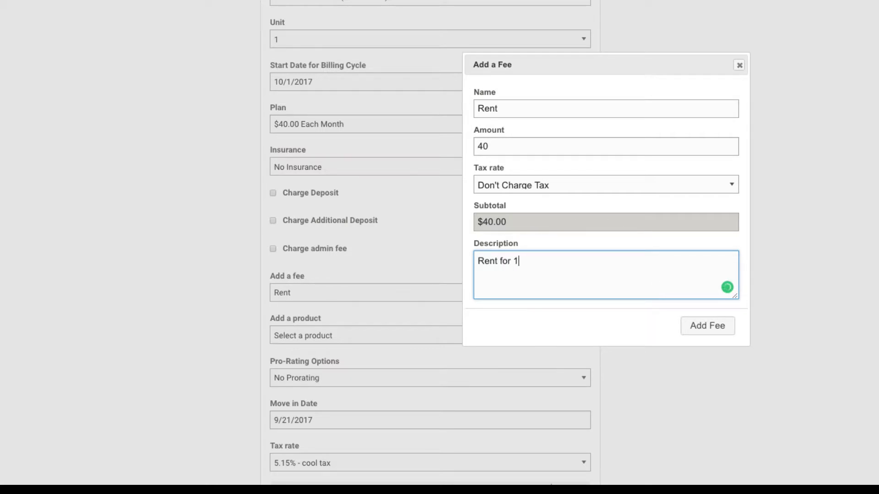
{"action": "type", "text": " month period starting September 1st 2017"}
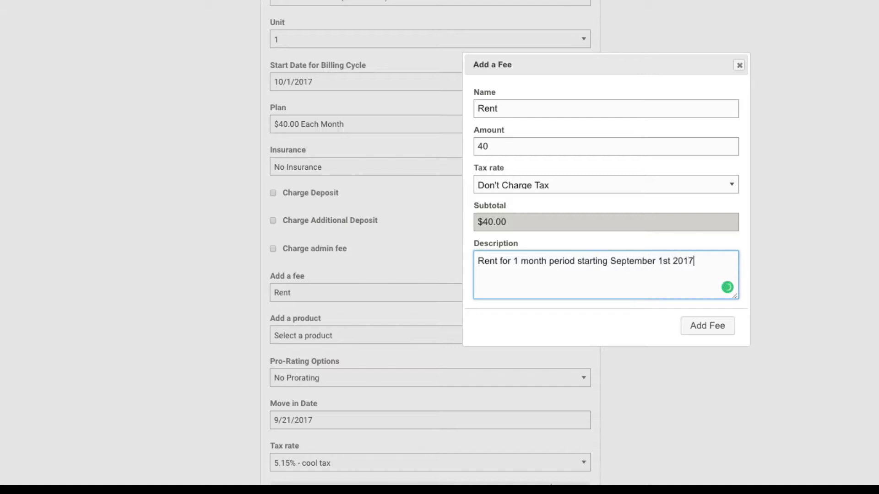
{"action": "left_click", "coordinate": [711, 328]}
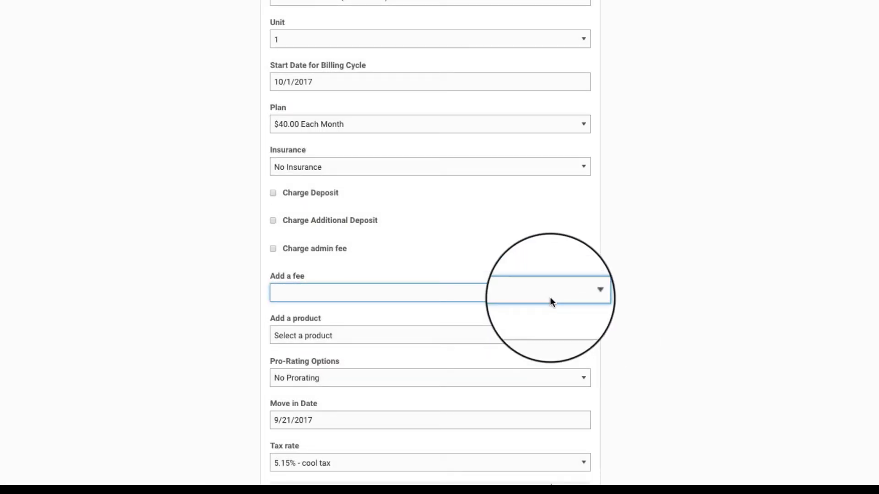
{"action": "scroll", "coordinate": [544, 300], "scroll_direction": "down", "scroll_amount": 3}
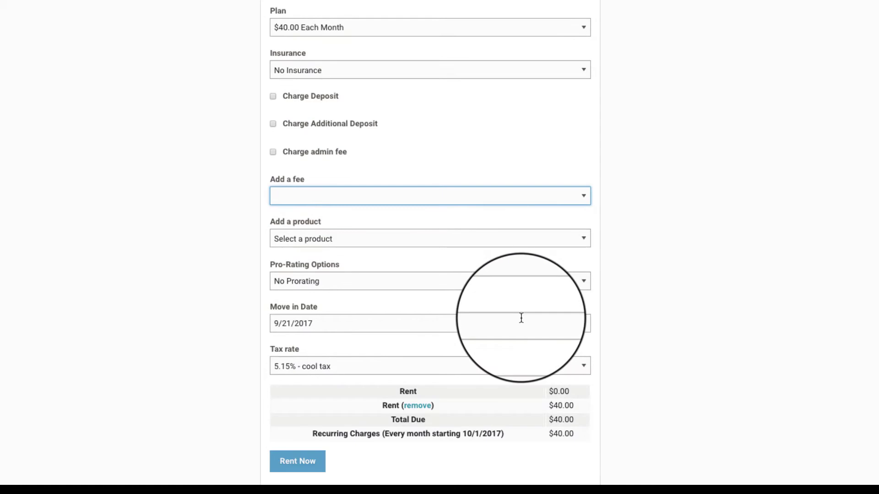
{"action": "left_click", "coordinate": [345, 238]}
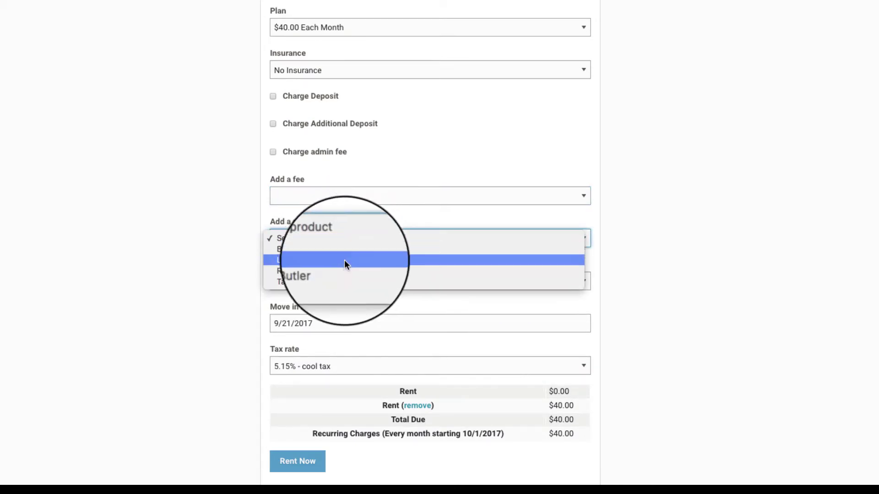
{"action": "left_click", "coordinate": [238, 240]}
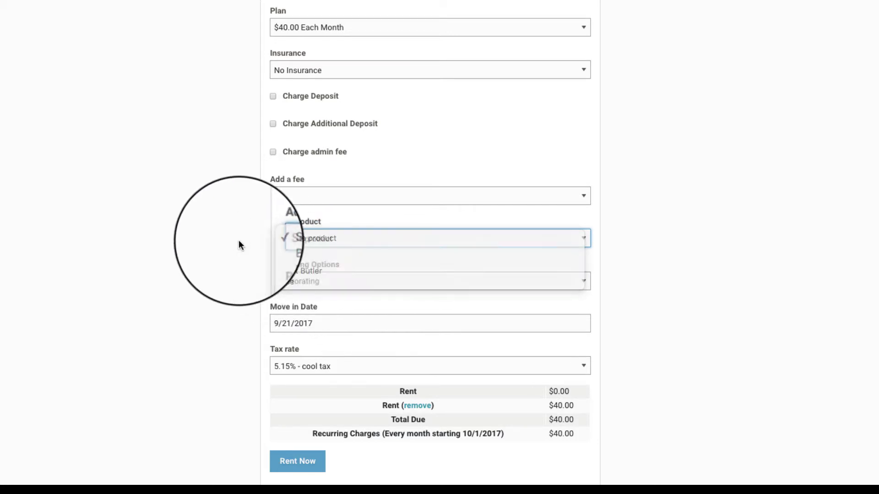
Try the pro-rating option "Bill for first full month, Prorate second month billed later" and return to No Prorating.
{"action": "left_click", "coordinate": [350, 281]}
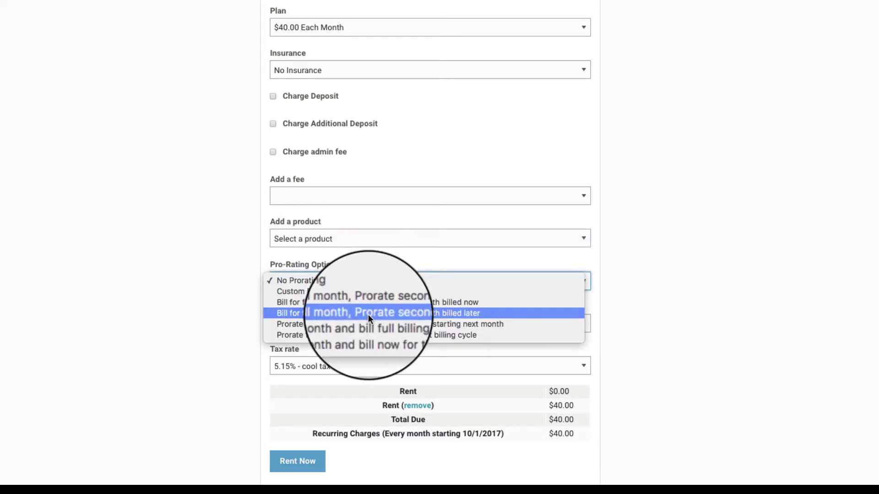
{"action": "left_click", "coordinate": [368, 315]}
{"action": "scroll", "coordinate": [359, 147], "scroll_direction": "up", "scroll_amount": 2}
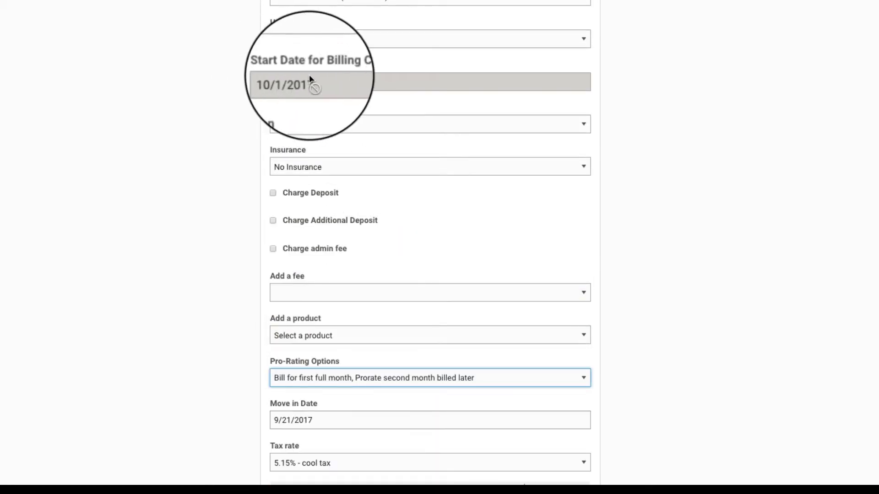
{"action": "scroll", "coordinate": [402, 347], "scroll_direction": "down", "scroll_amount": 3}
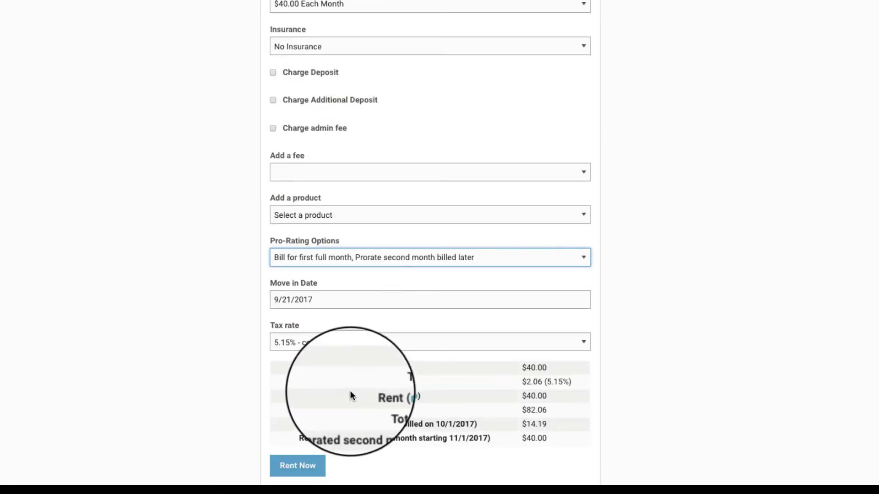
{"action": "left_click", "coordinate": [340, 259]}
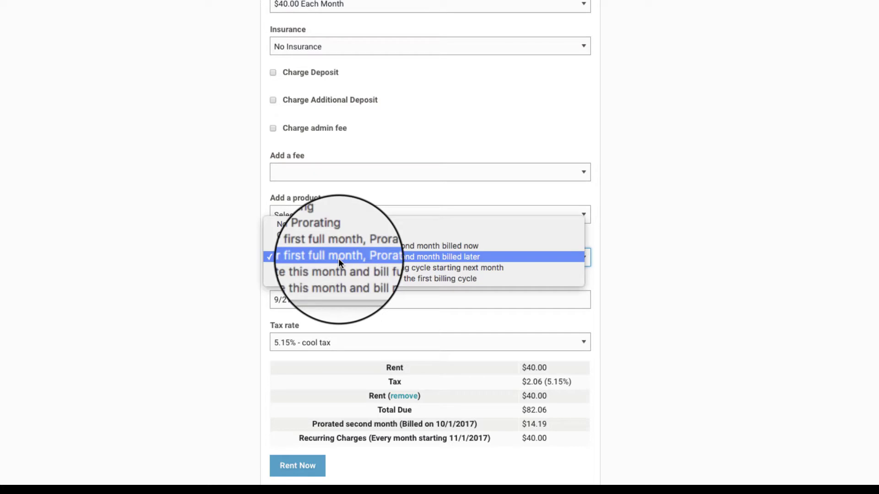
{"action": "left_click", "coordinate": [337, 225]}
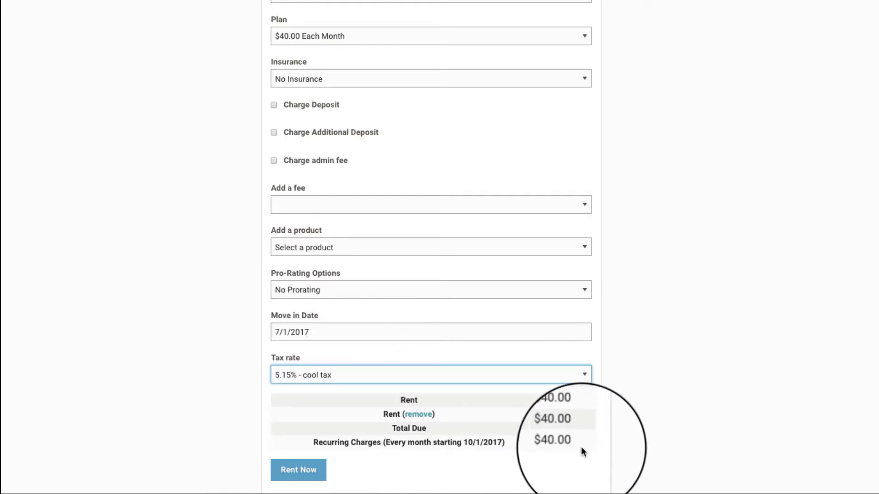
Review the charges summary of the rental, highlighting the amounts of the base rent and the added Rent fee.
{"action": "left_click_drag", "start_coordinate": [581, 447], "coordinate": [358, 398]}
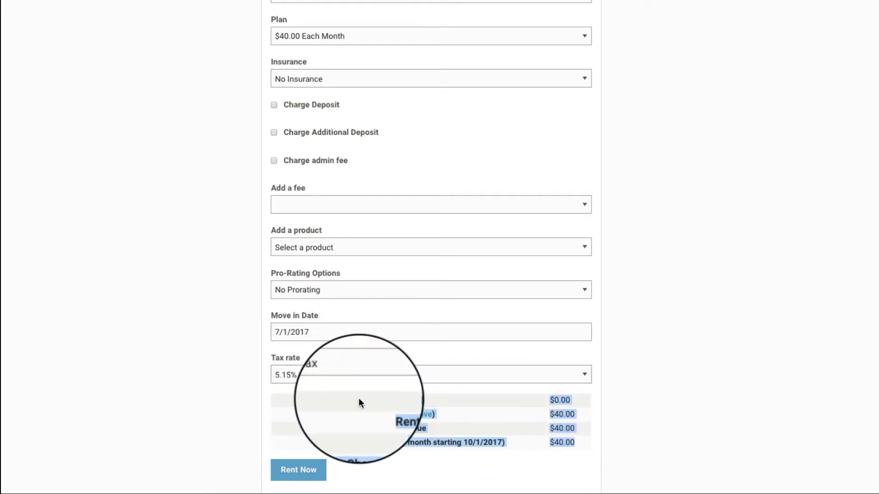
{"action": "left_click", "coordinate": [510, 466]}
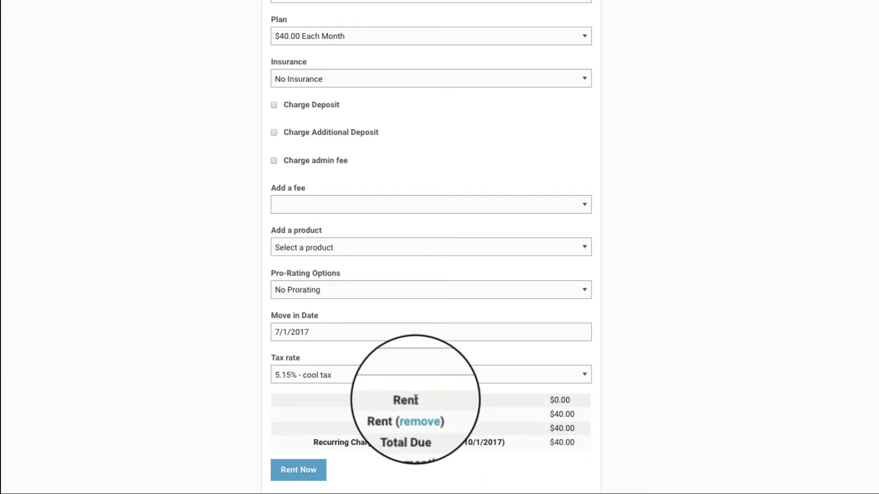
{"action": "left_click_drag", "start_coordinate": [569, 401], "coordinate": [549, 400]}
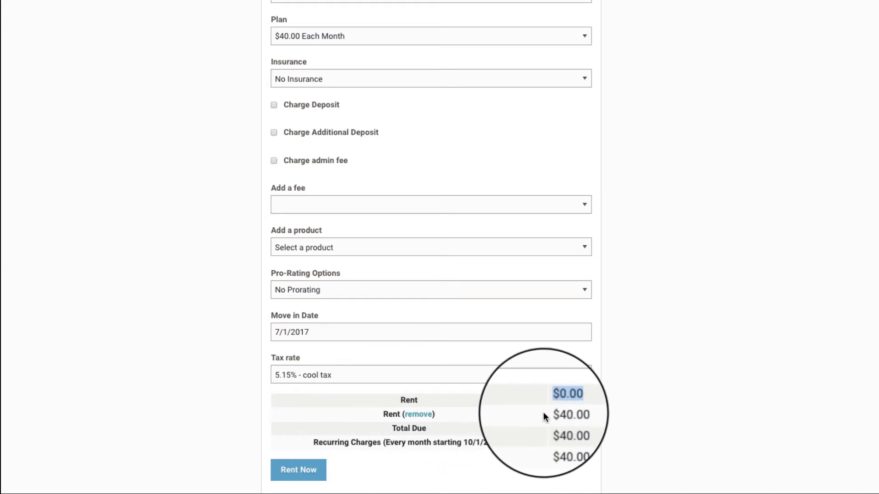
{"action": "left_click_drag", "start_coordinate": [548, 414], "coordinate": [574, 415]}
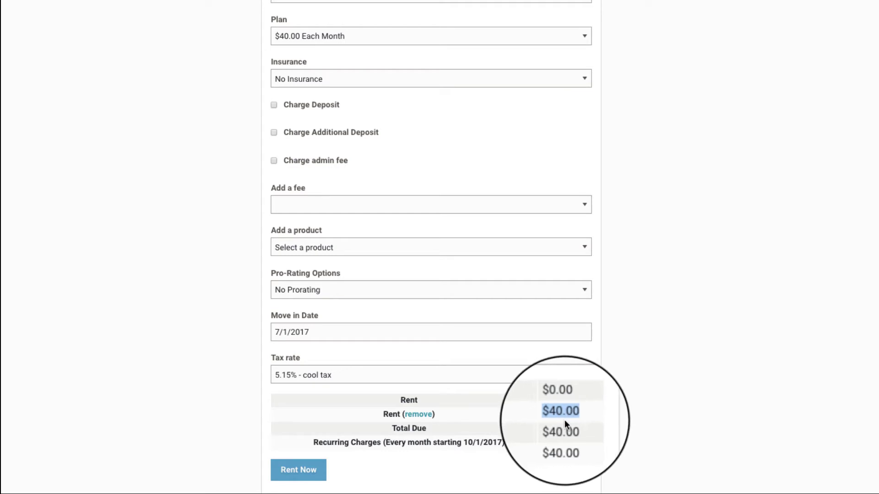